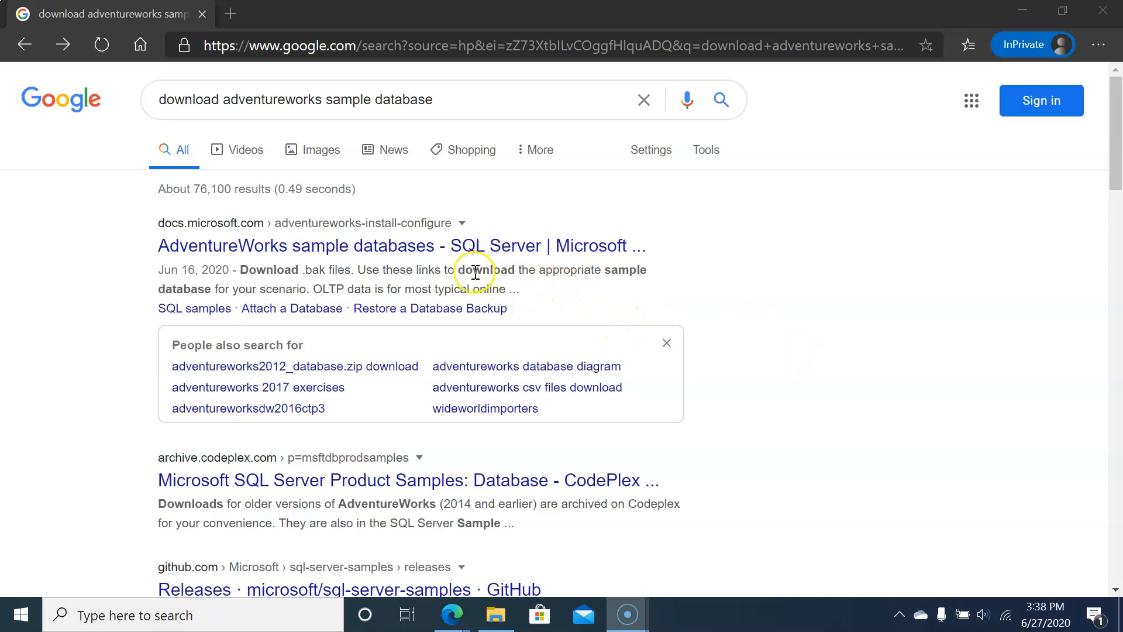
Step: Open Microsoft's AdventureWorks sample databases page and download the OLTP backup AdventureWorks2019.bak
{"action": "left_click", "coordinate": [449, 246]}
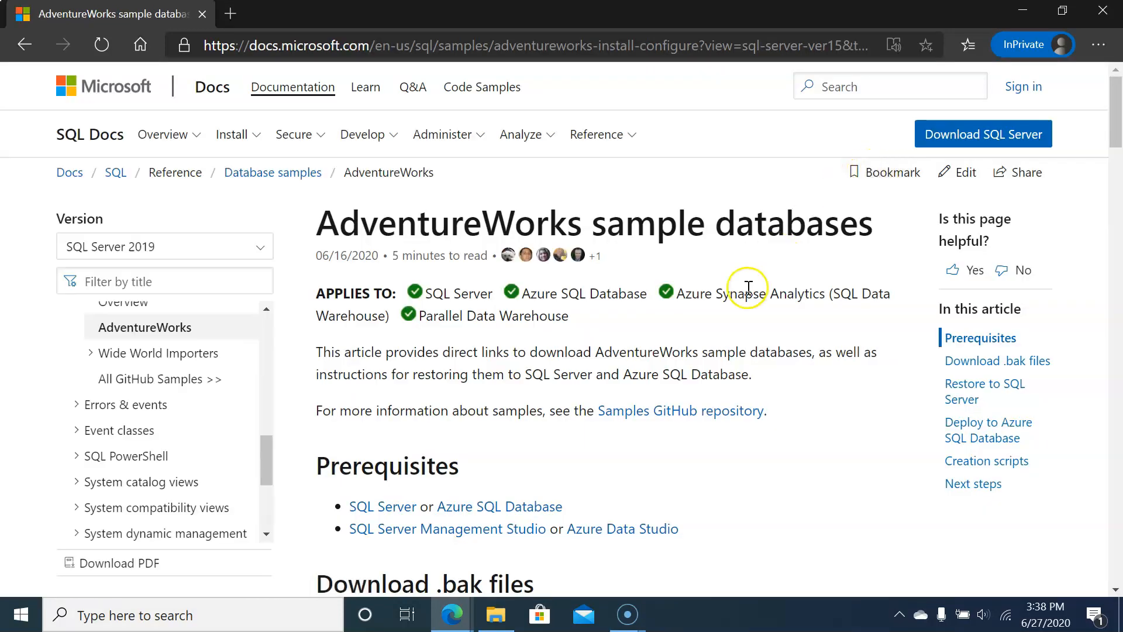
{"action": "scroll", "coordinate": [748, 287], "scroll_direction": "down", "scroll_amount": 7}
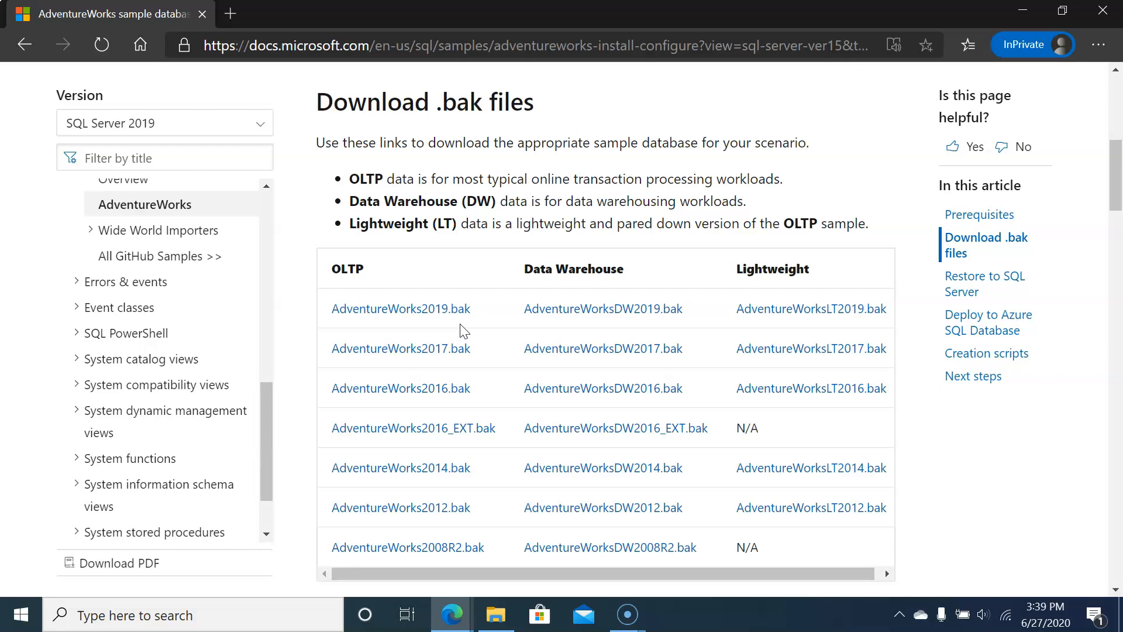
{"action": "left_click", "coordinate": [429, 315]}
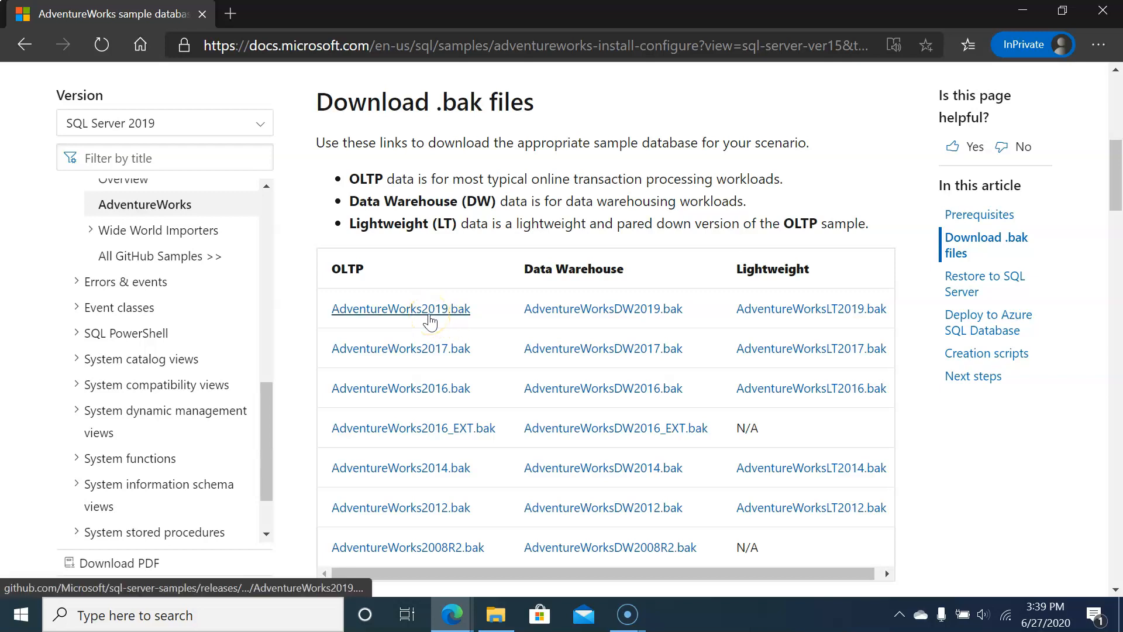
{"action": "left_click", "coordinate": [426, 316]}
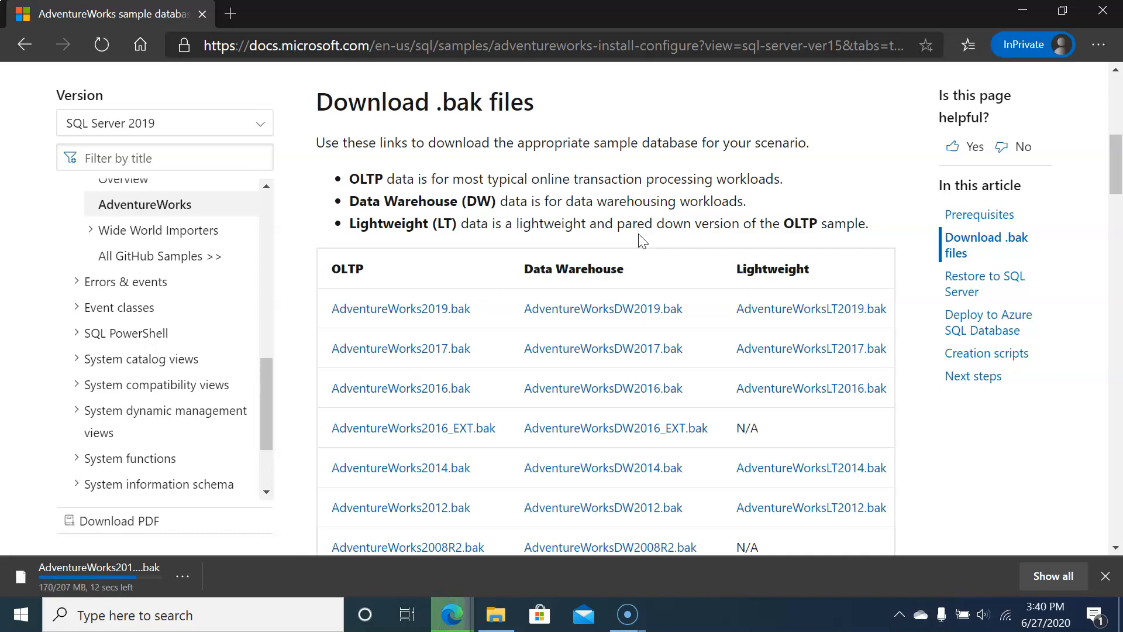
{"action": "left_click", "coordinate": [587, 240]}
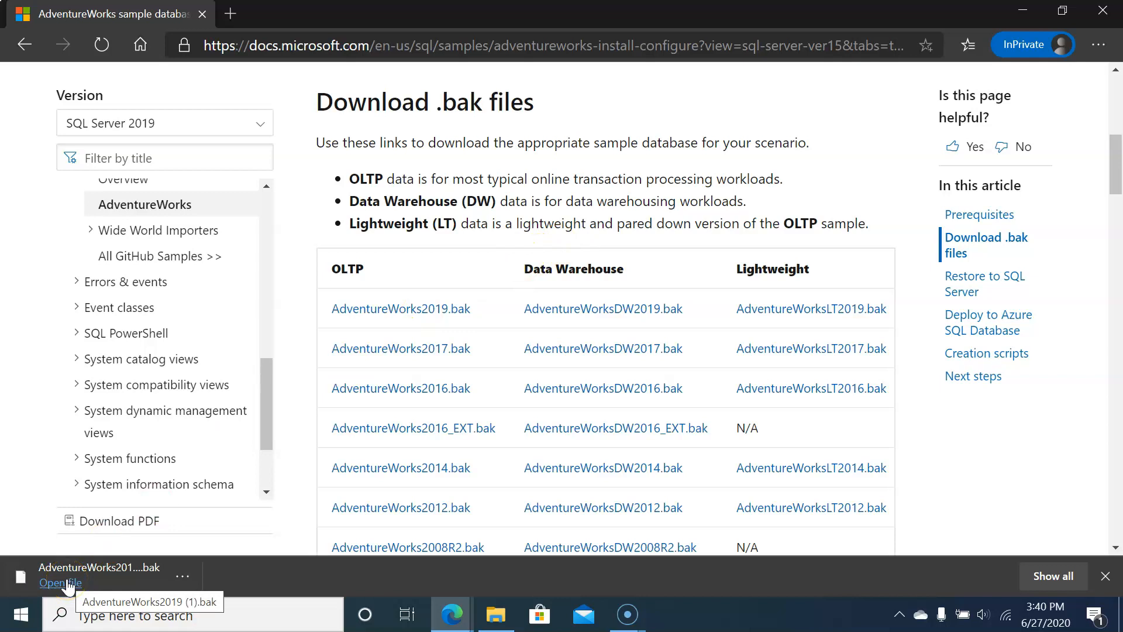
Step: Show the downloaded AdventureWorks2019 backup in its folder
{"action": "left_click", "coordinate": [186, 576]}
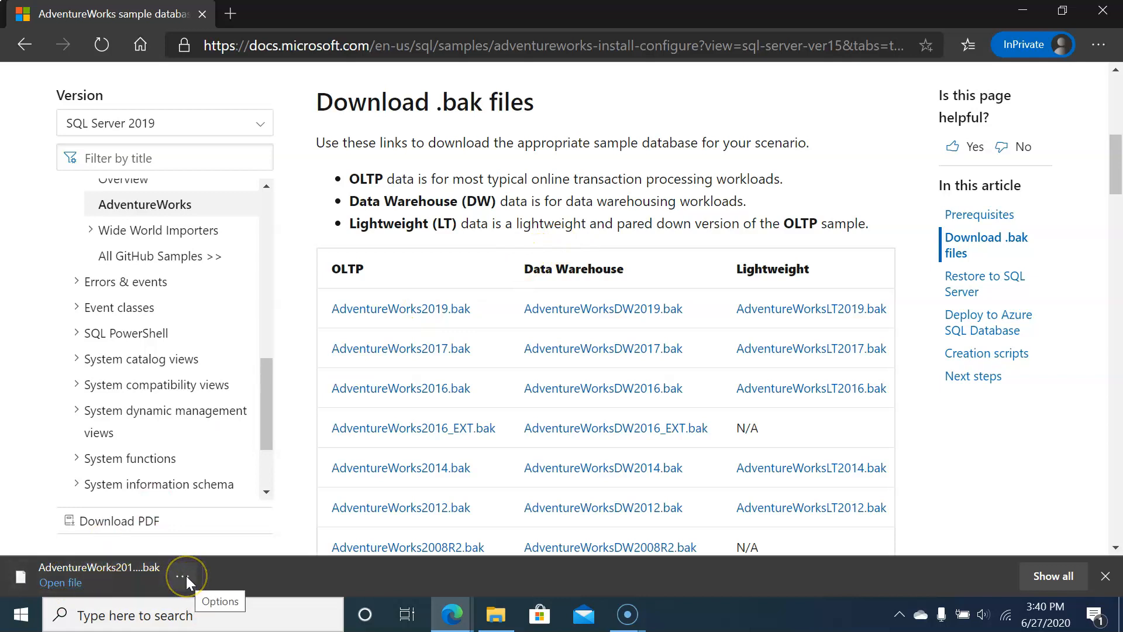
{"action": "left_click", "coordinate": [186, 576]}
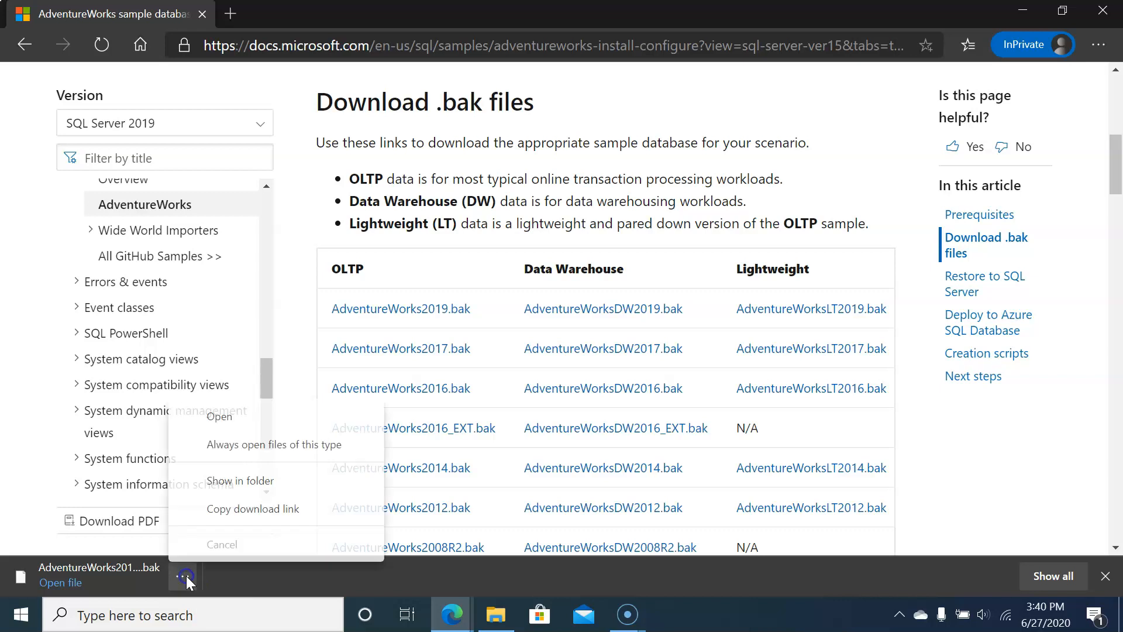
{"action": "left_click", "coordinate": [262, 489]}
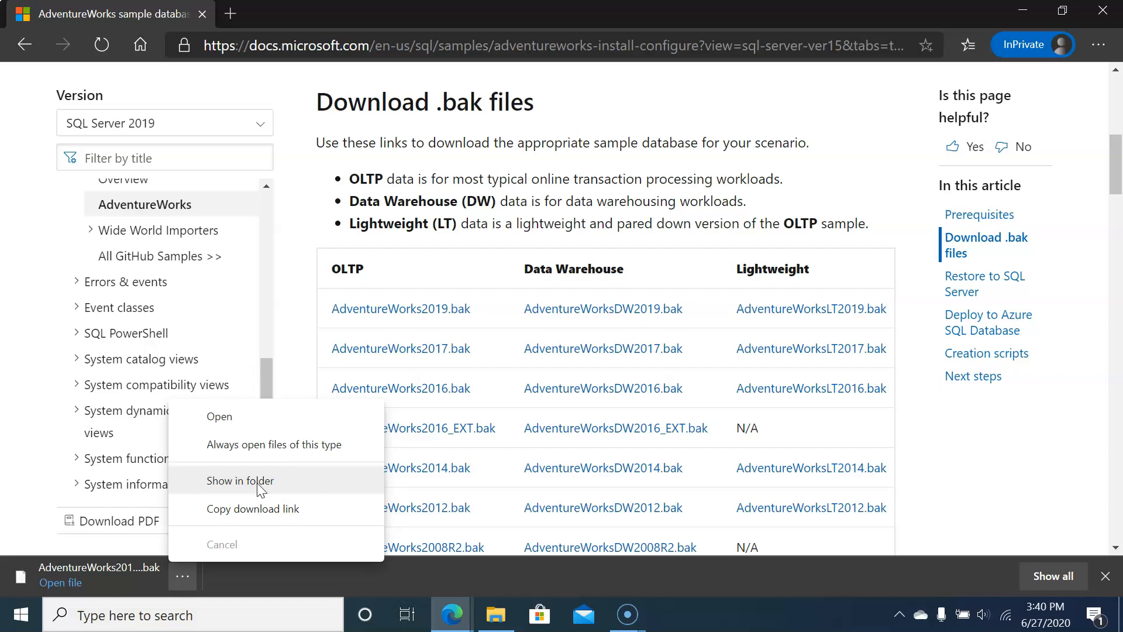
{"action": "left_click", "coordinate": [333, 478]}
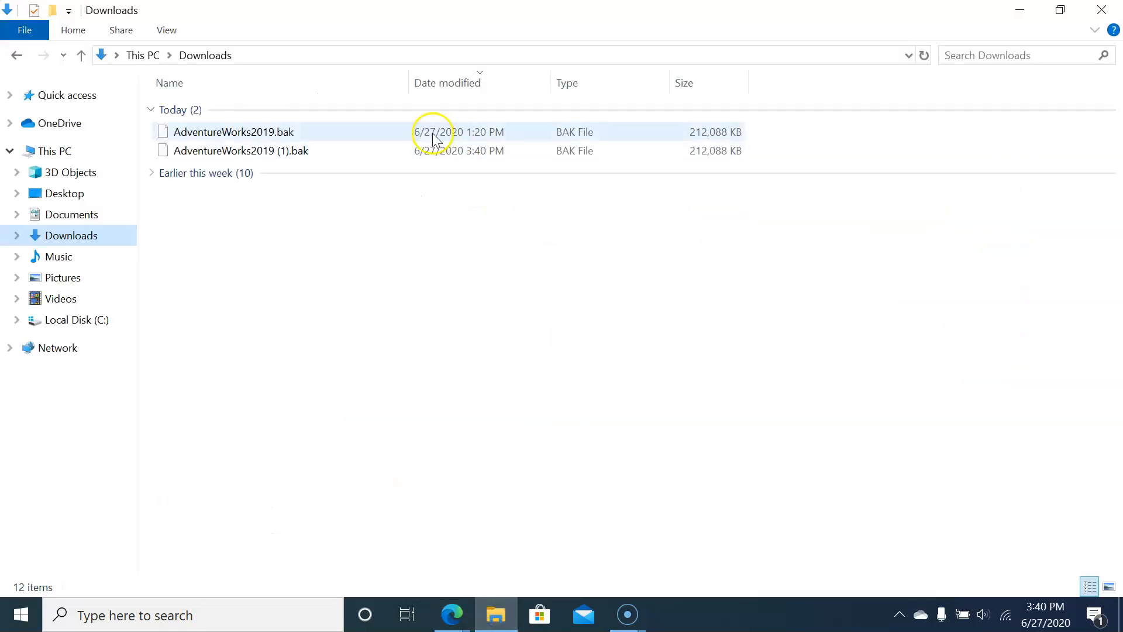
Step: Copy the AdventureWorks2019.bak file from the Downloads folder
{"action": "left_click", "coordinate": [294, 135]}
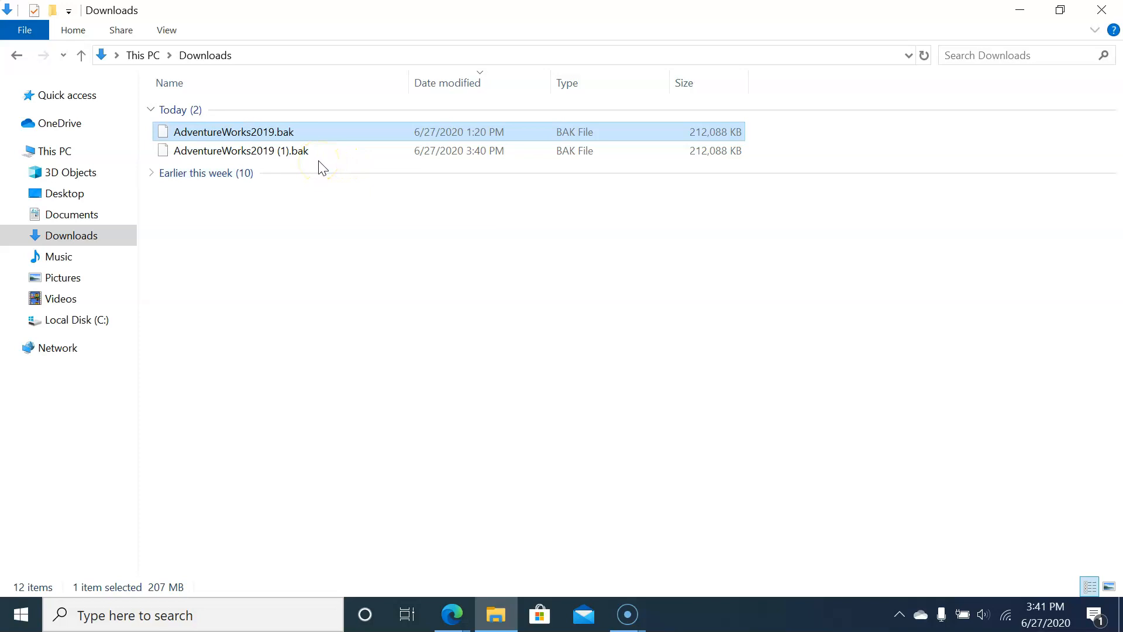
{"action": "left_click", "coordinate": [261, 153]}
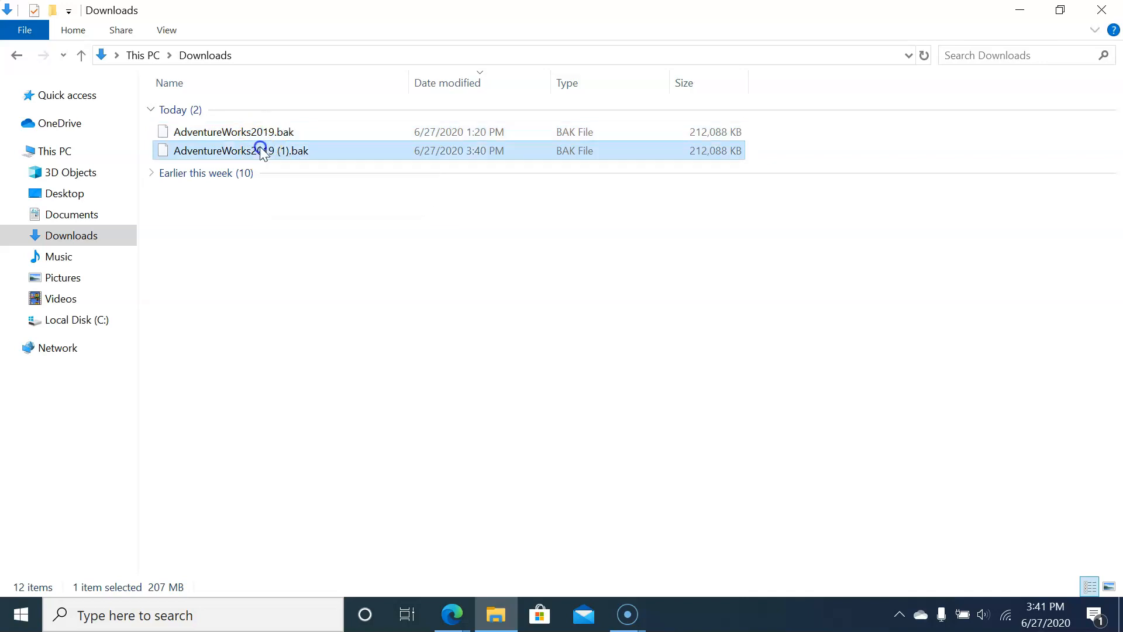
{"action": "left_click", "coordinate": [268, 134]}
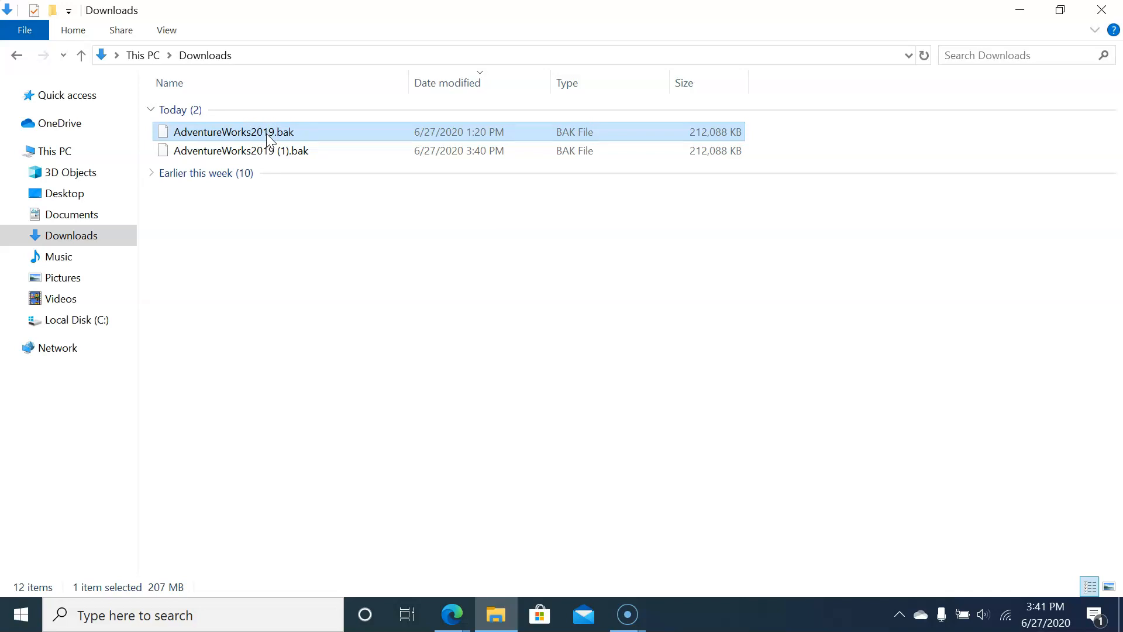
{"action": "right_click", "coordinate": [268, 134]}
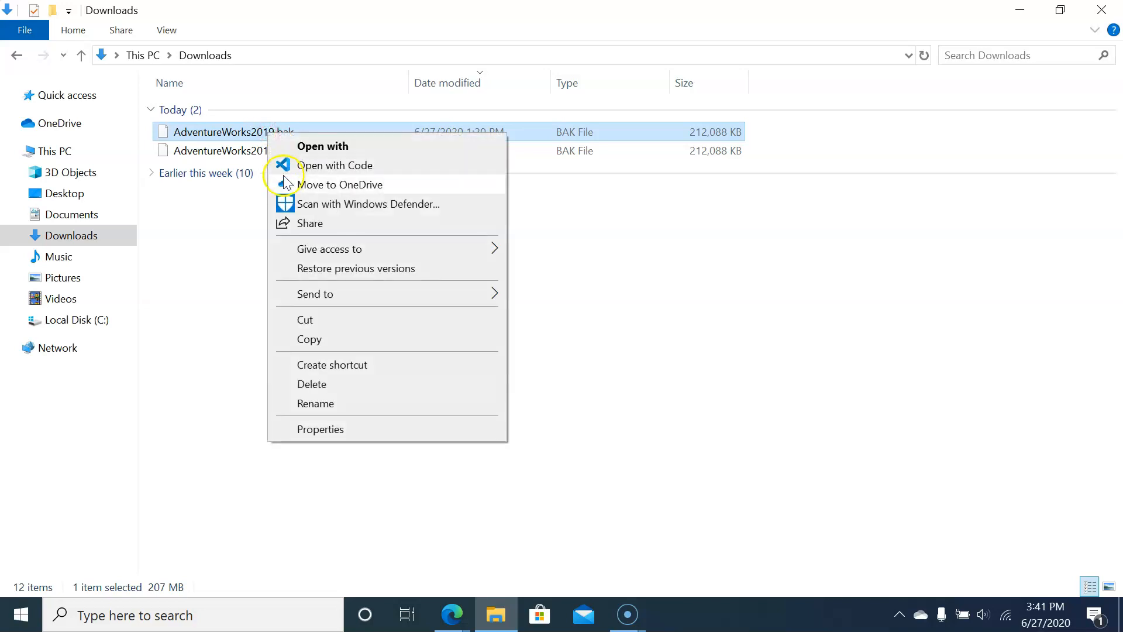
{"action": "left_click", "coordinate": [289, 340]}
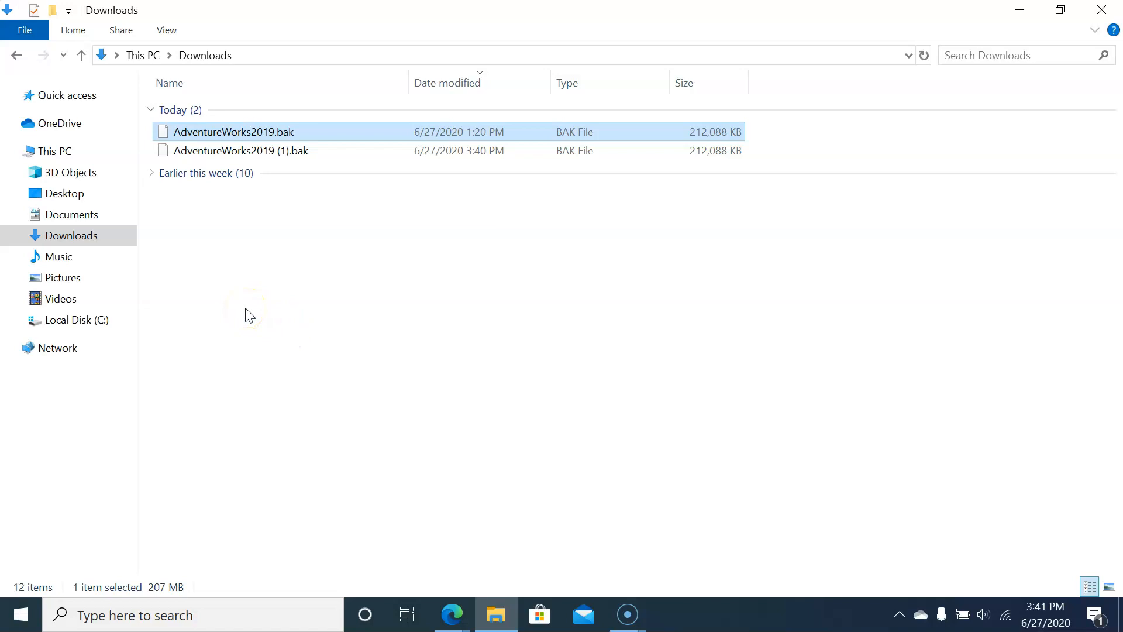
Step: Go to the folder C:\Program Files\Microsoft SQL Server\MSSQL15.SQLEXPRESS\MSSQL
{"action": "left_click", "coordinate": [105, 322]}
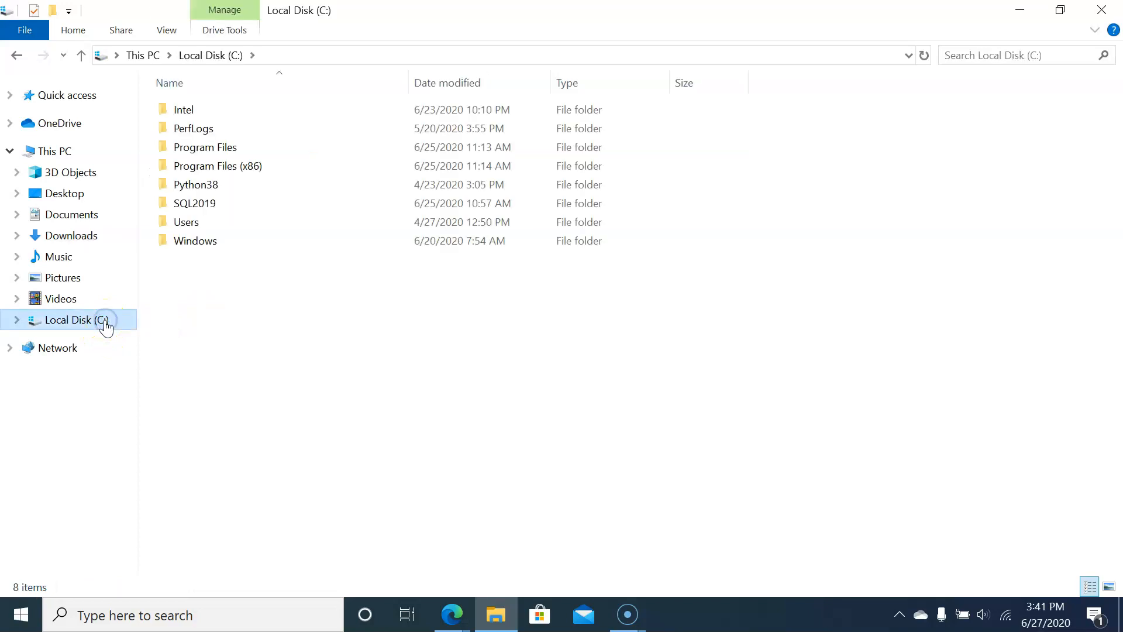
{"action": "double_click", "coordinate": [288, 146]}
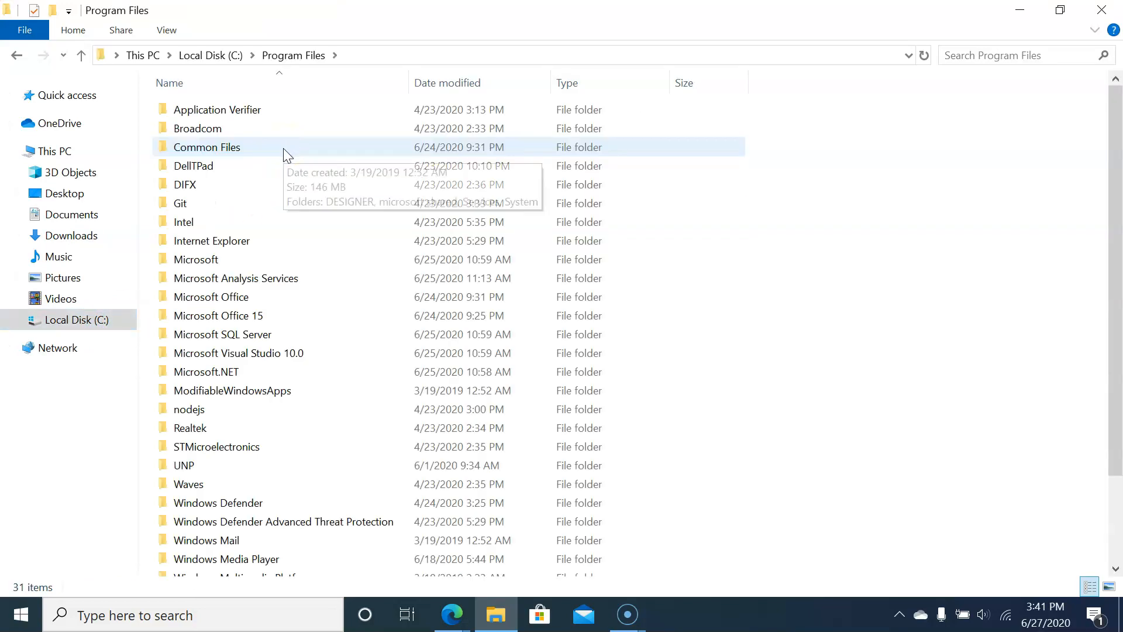
{"action": "scroll", "coordinate": [263, 204], "scroll_direction": "down", "scroll_amount": 1}
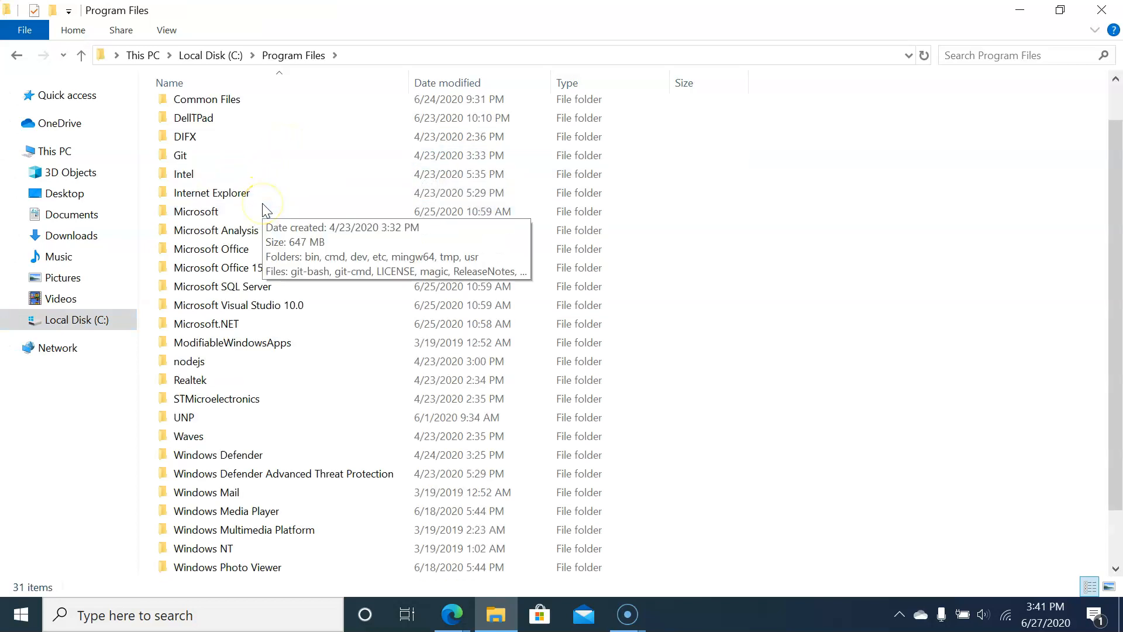
{"action": "double_click", "coordinate": [258, 287]}
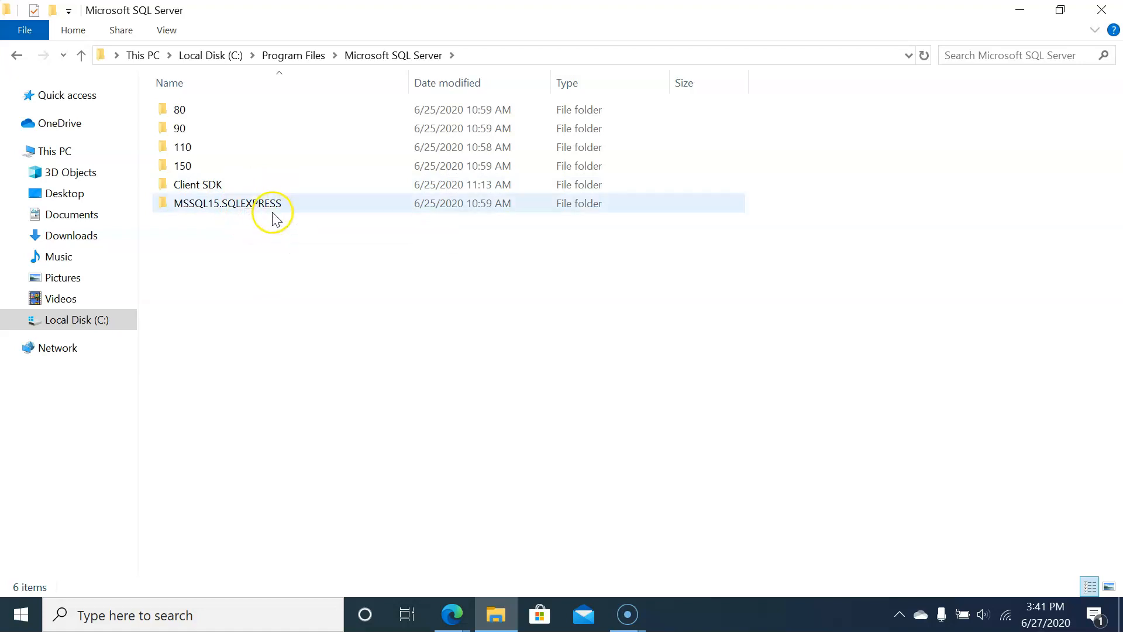
{"action": "left_click", "coordinate": [231, 214]}
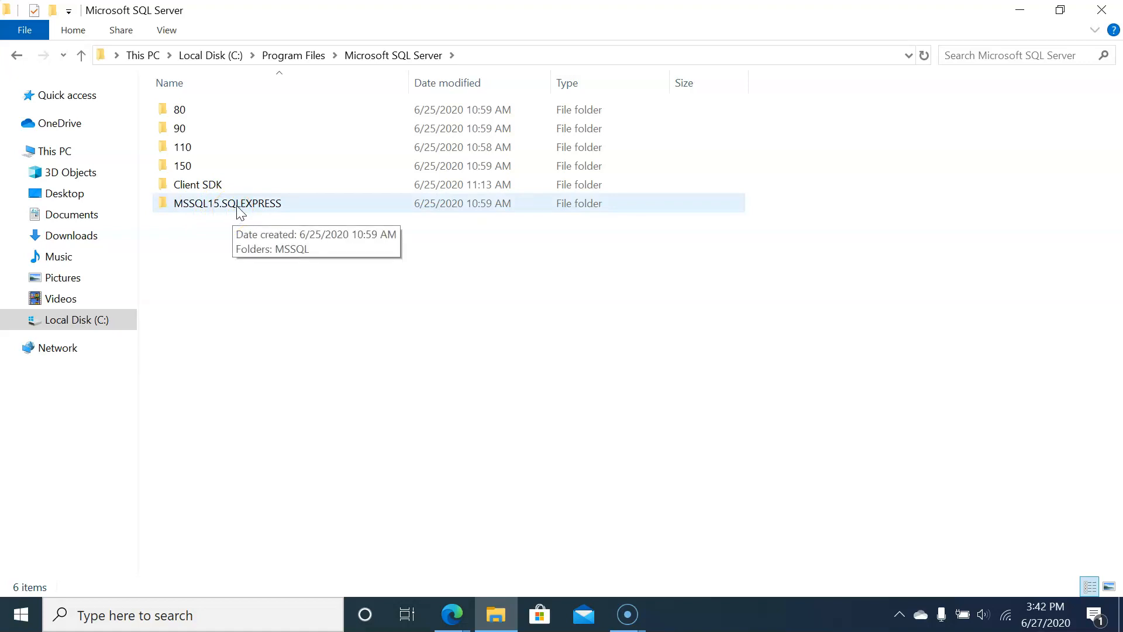
{"action": "double_click", "coordinate": [236, 209]}
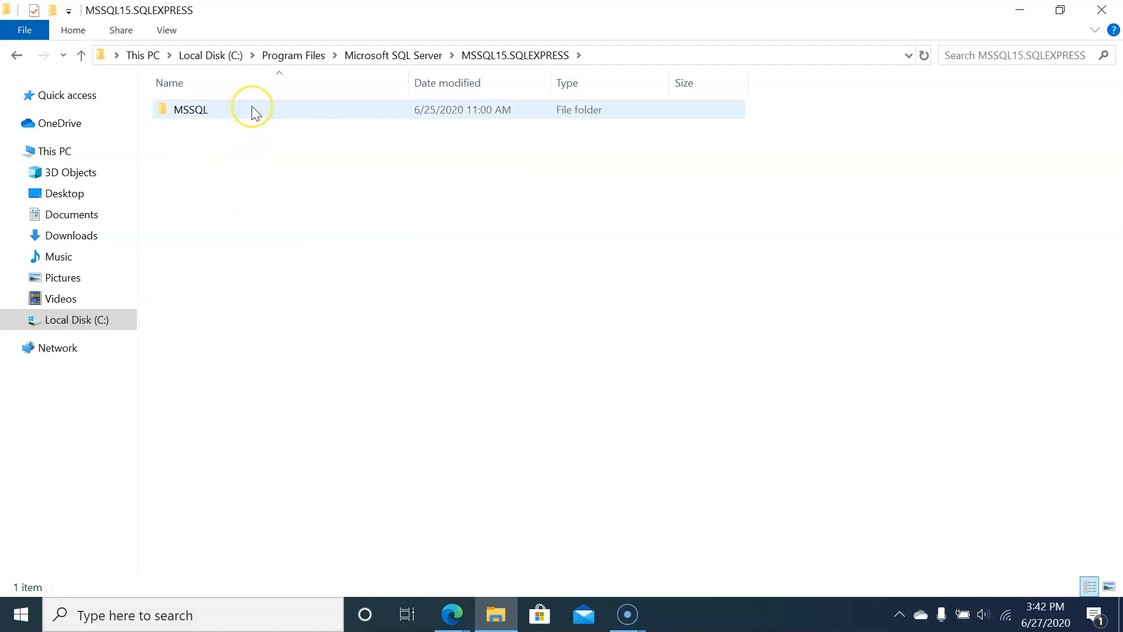
{"action": "double_click", "coordinate": [253, 108]}
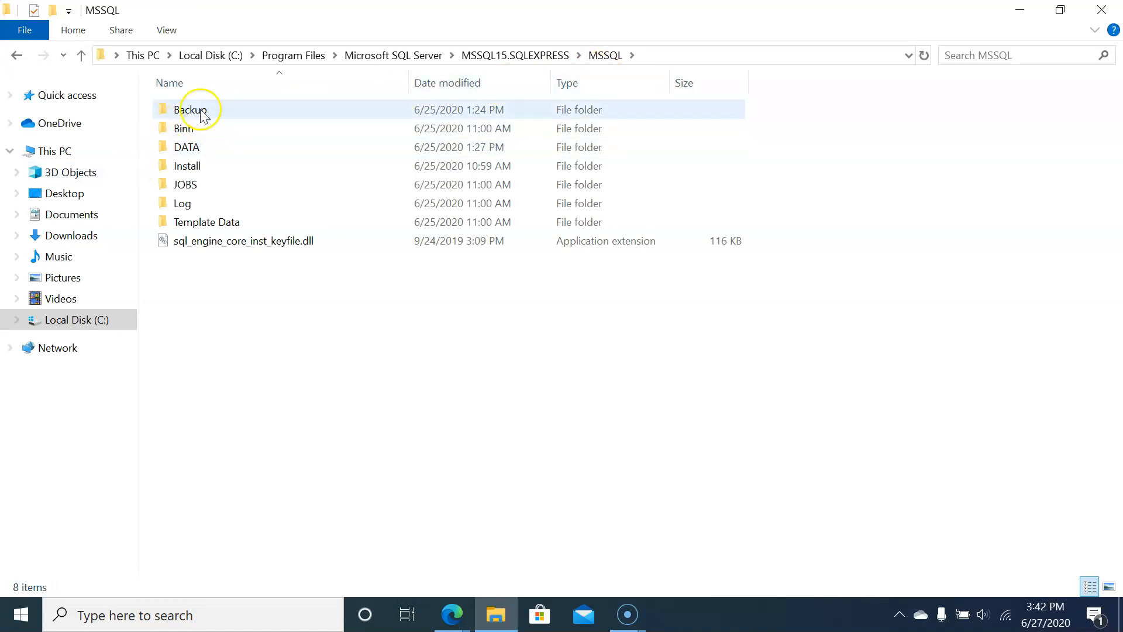
Step: Paste the copied AdventureWorks2019.bak file into the Backup folder of the SQL Server instance
{"action": "mouse_move", "coordinate": [235, 110]}
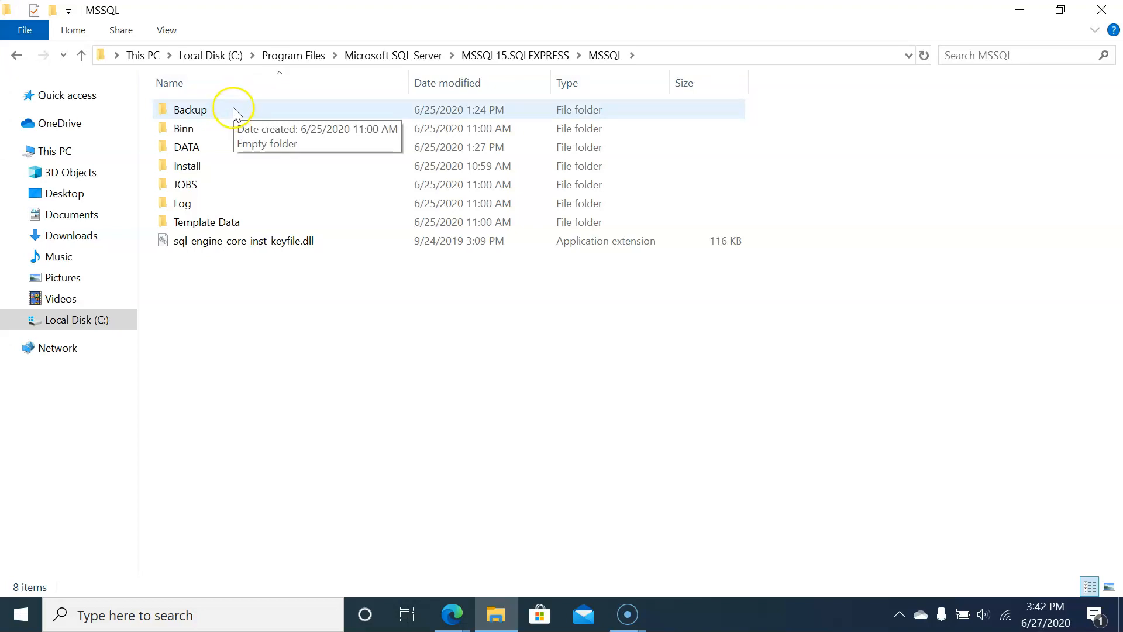
{"action": "double_click", "coordinate": [233, 109]}
{"action": "right_click", "coordinate": [233, 108]}
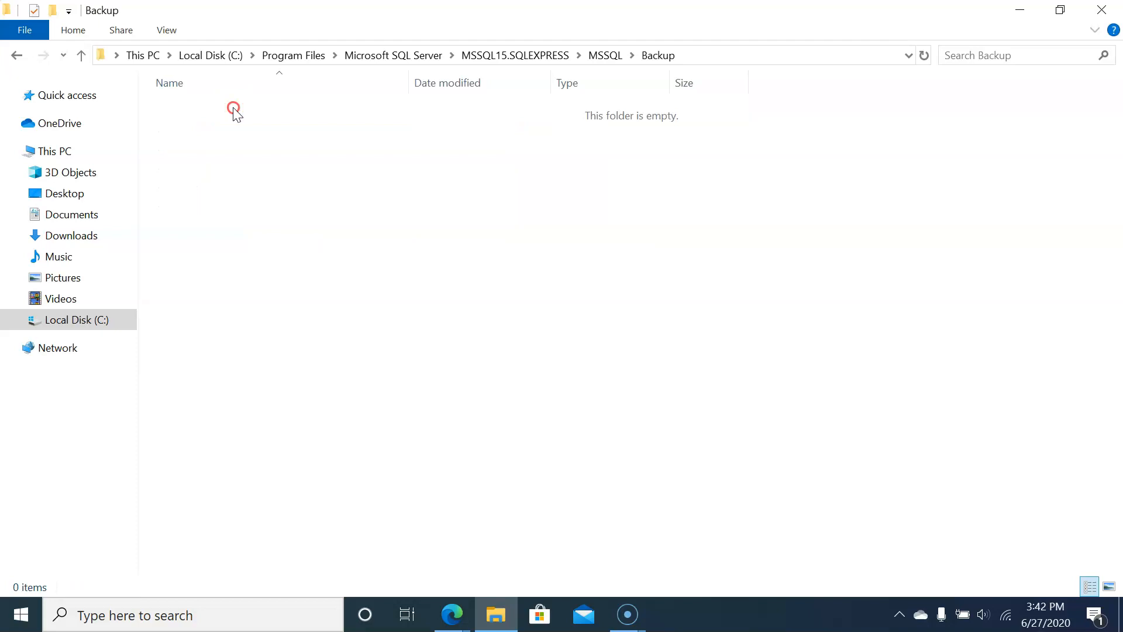
{"action": "left_click", "coordinate": [272, 230]}
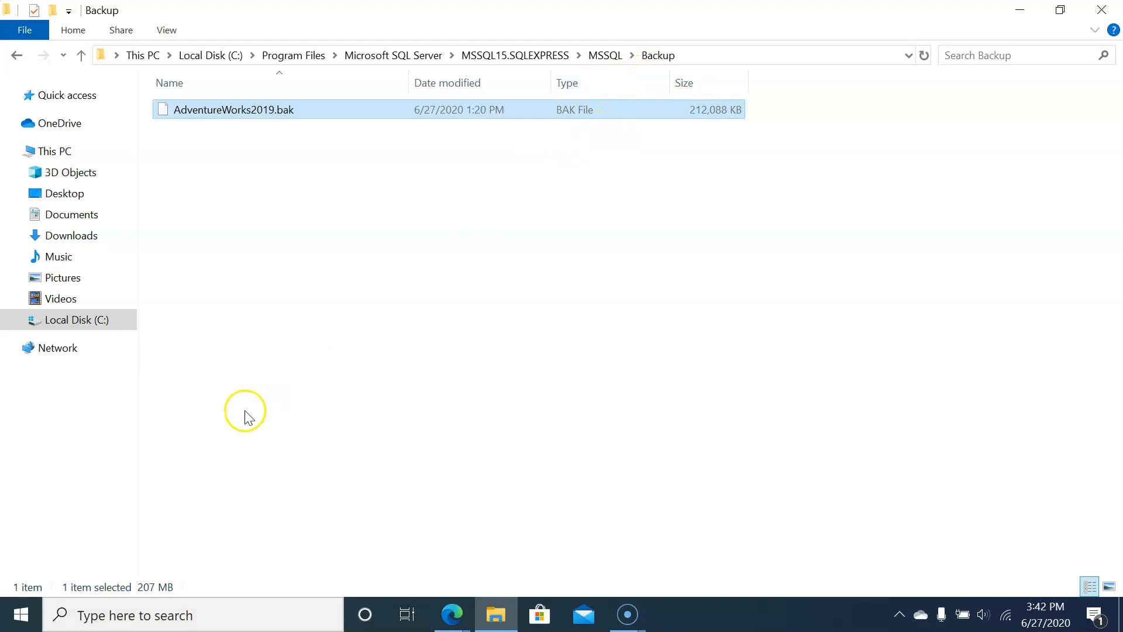
Step: Search Windows for "sql" and pin Microsoft SQL Server Management Studio 18 to the taskbar
{"action": "left_click", "coordinate": [22, 615]}
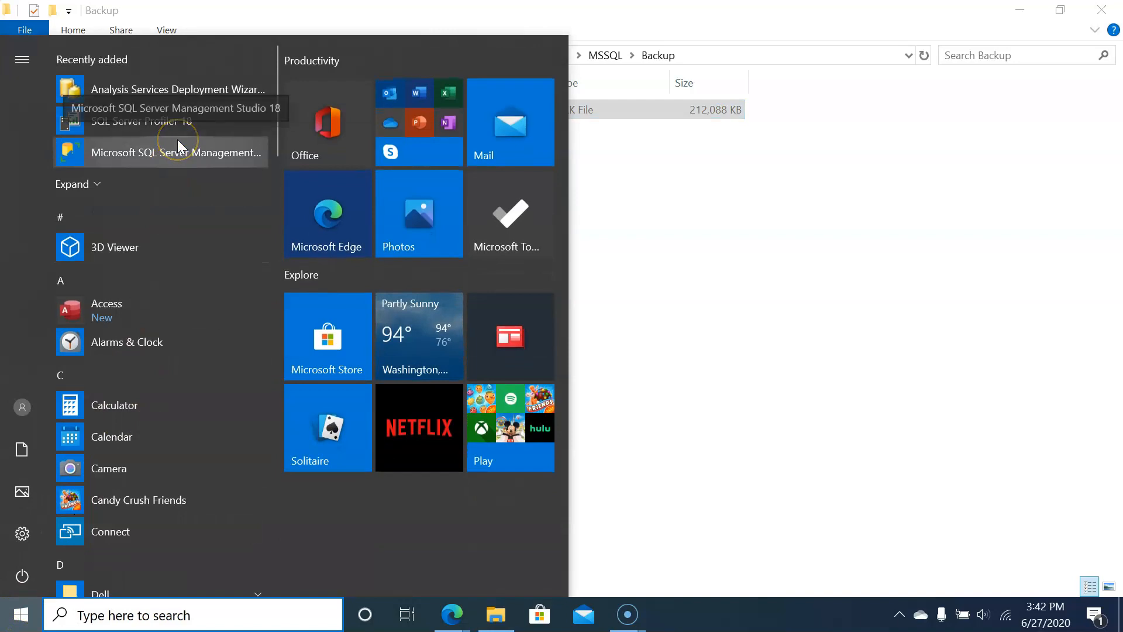
{"action": "left_click", "coordinate": [116, 603]}
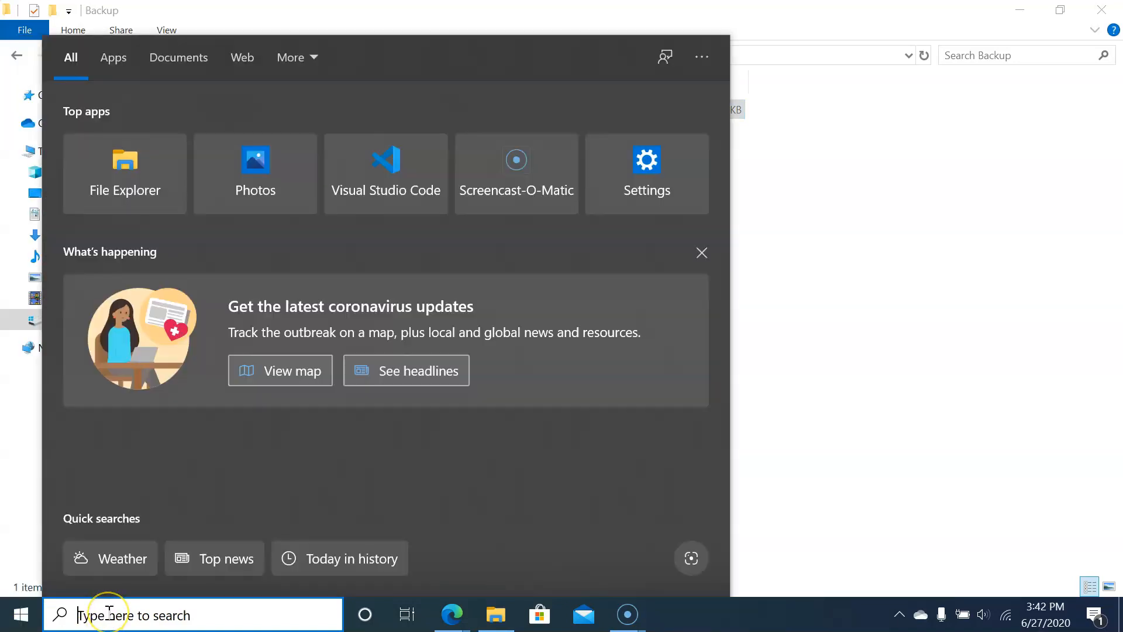
{"action": "type", "text": "sql"}
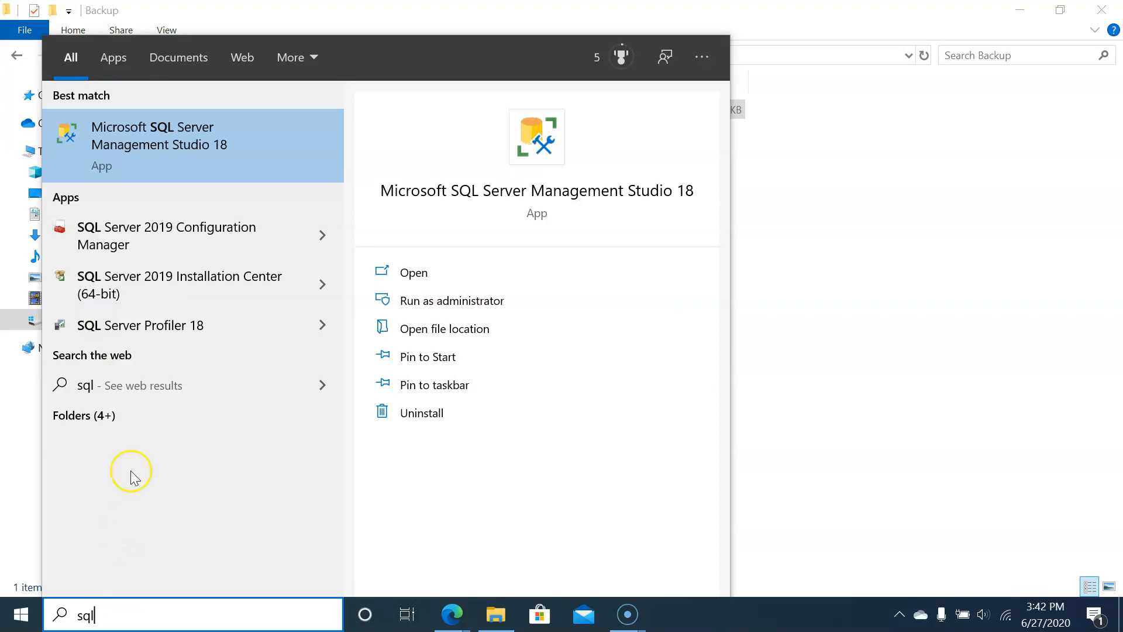
{"action": "right_click", "coordinate": [203, 149]}
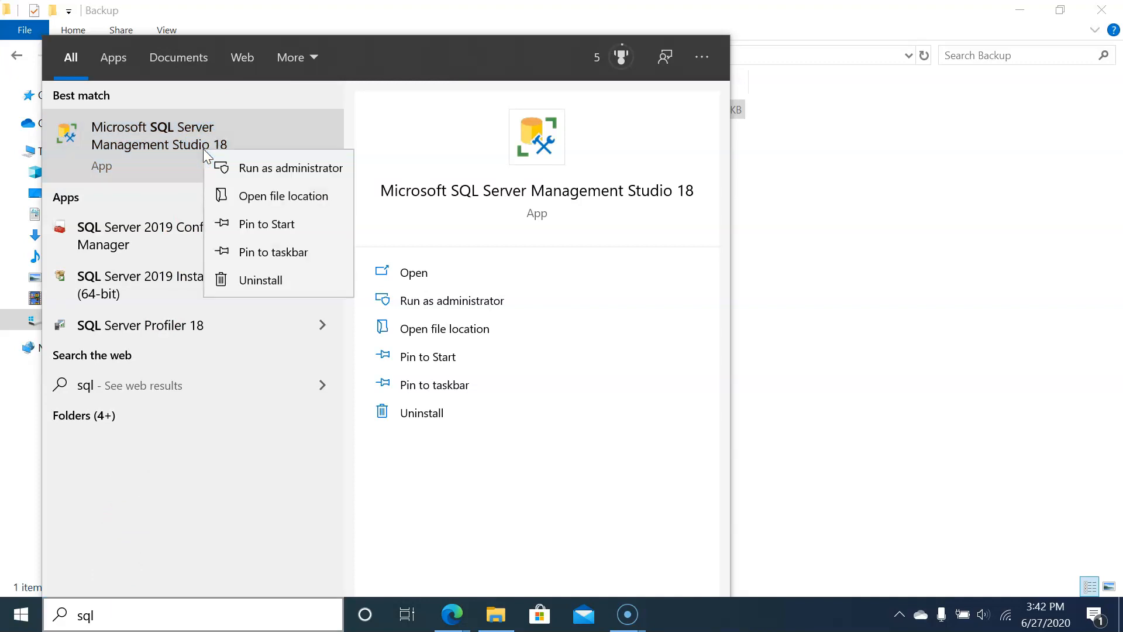
{"action": "left_click", "coordinate": [258, 253]}
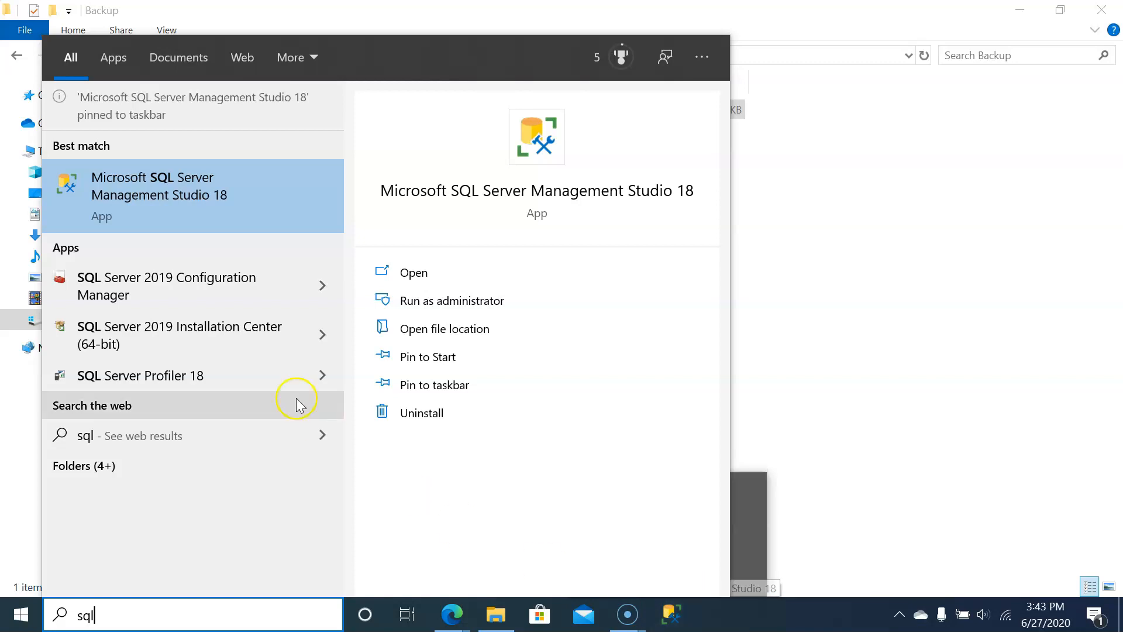
Step: Launch Microsoft SQL Server Management Studio 18 and connect to the local SQLEXPRESS server
{"action": "left_click", "coordinate": [244, 196]}
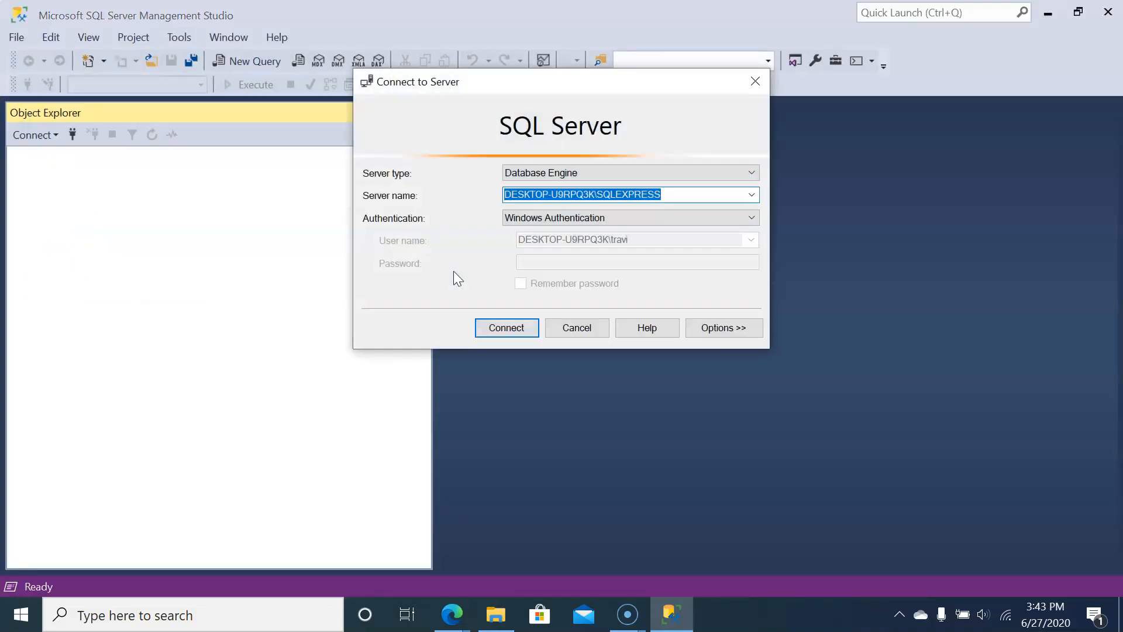
{"action": "left_click", "coordinate": [504, 331]}
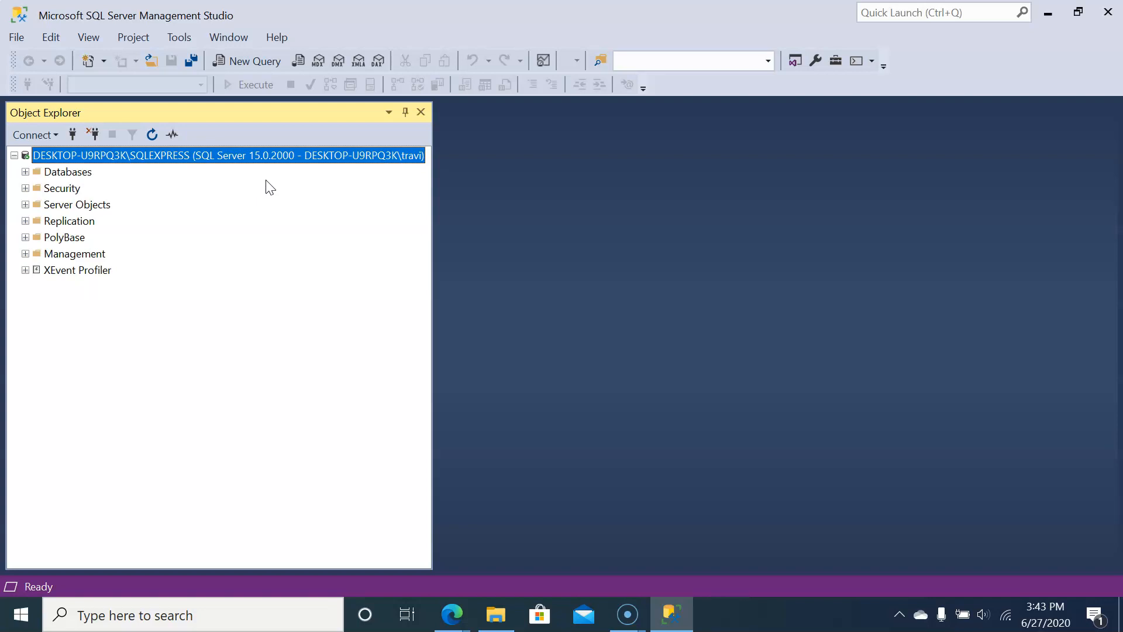
Step: Start a Restore Database operation for the server's Databases folder and set its source to Device
{"action": "left_click", "coordinate": [76, 175]}
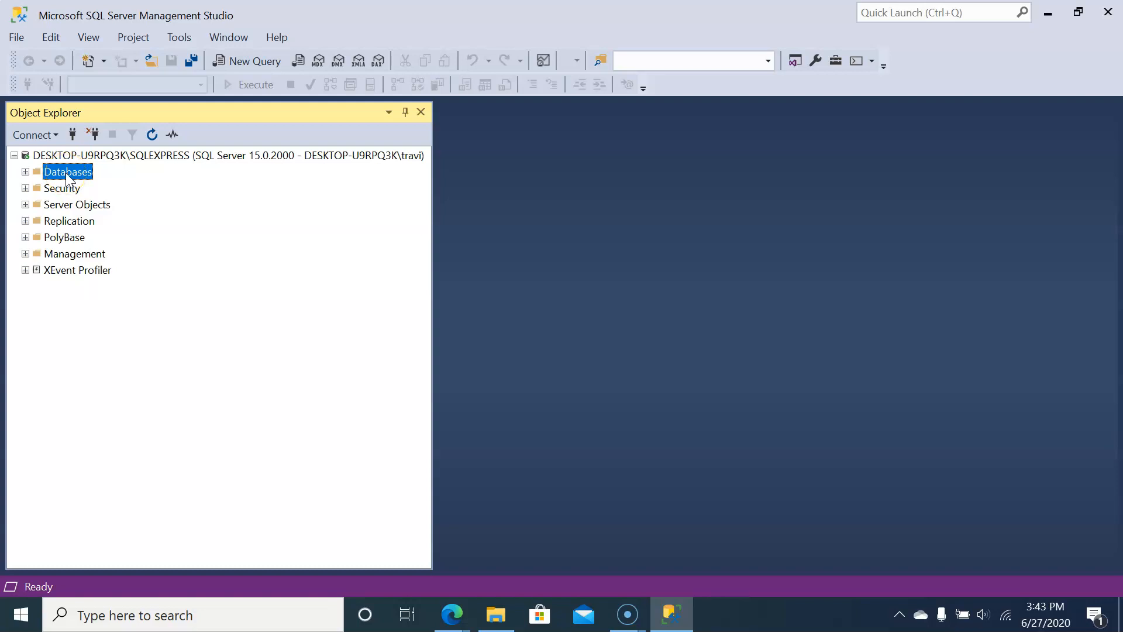
{"action": "right_click", "coordinate": [66, 173]}
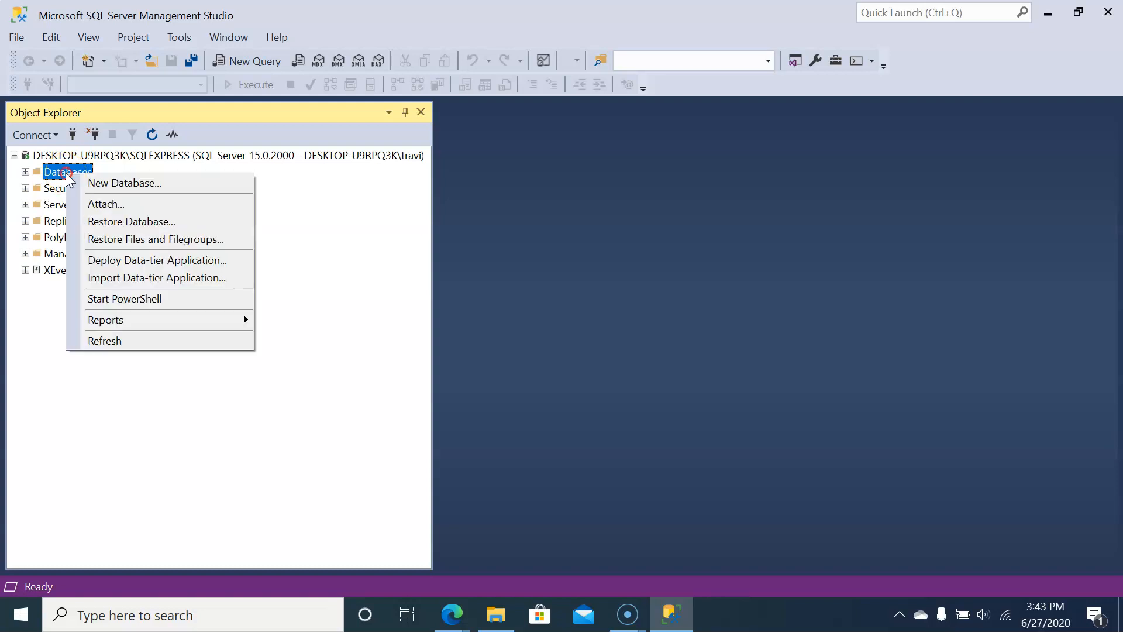
{"action": "left_click", "coordinate": [114, 226]}
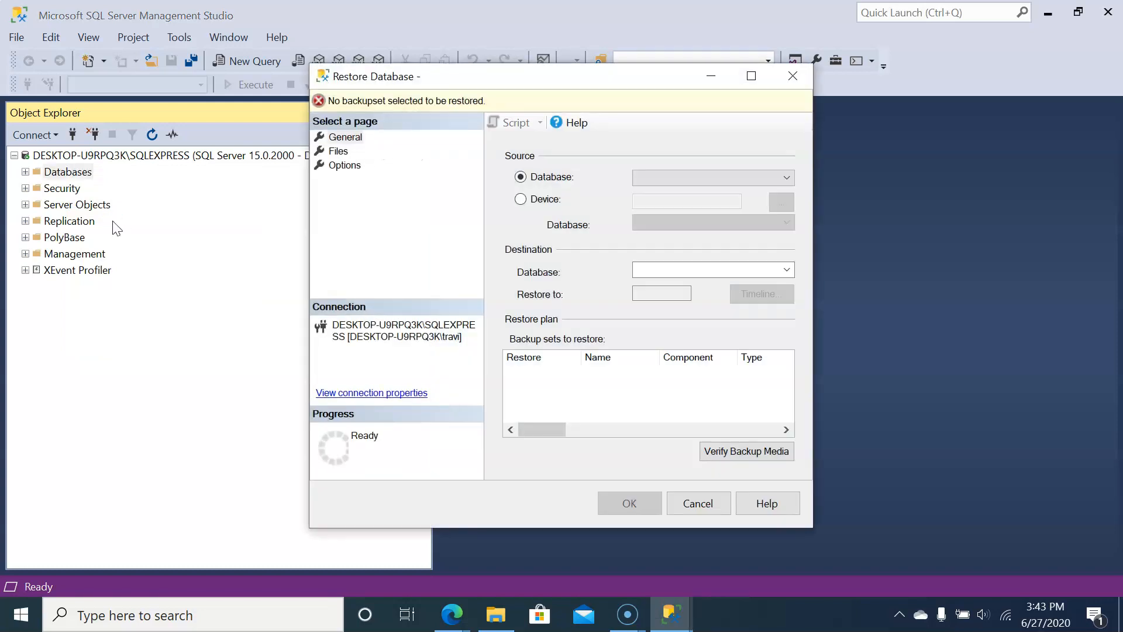
{"action": "left_click", "coordinate": [521, 200]}
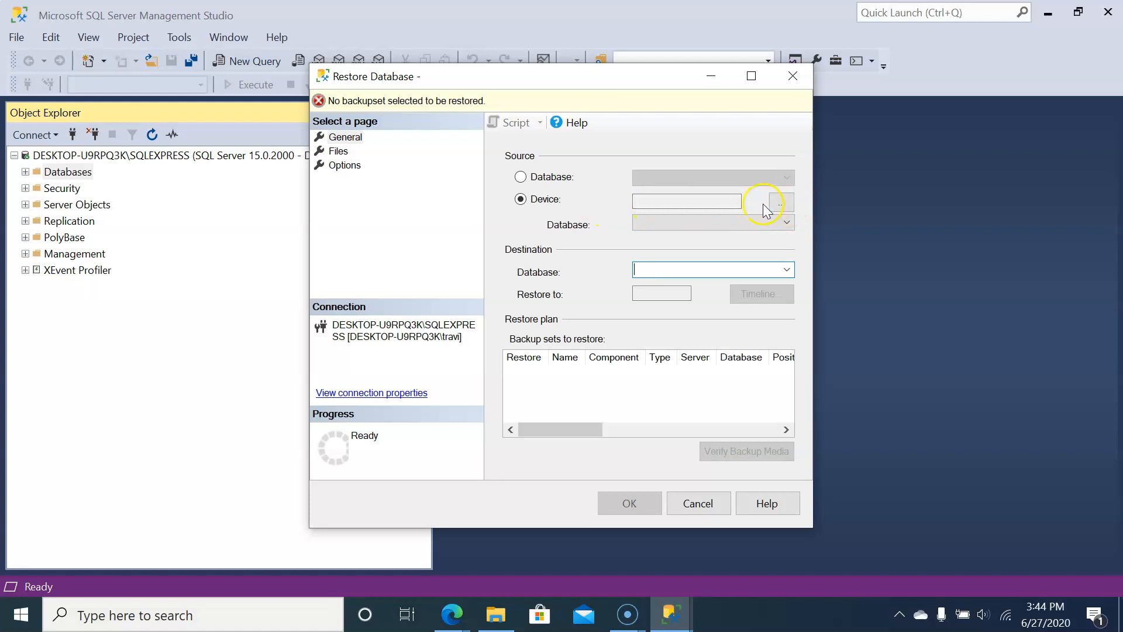
Step: Add AdventureWorks2019.bak from the instance's Backup folder as the restore's backup media, with File as the media type
{"action": "left_click", "coordinate": [782, 205]}
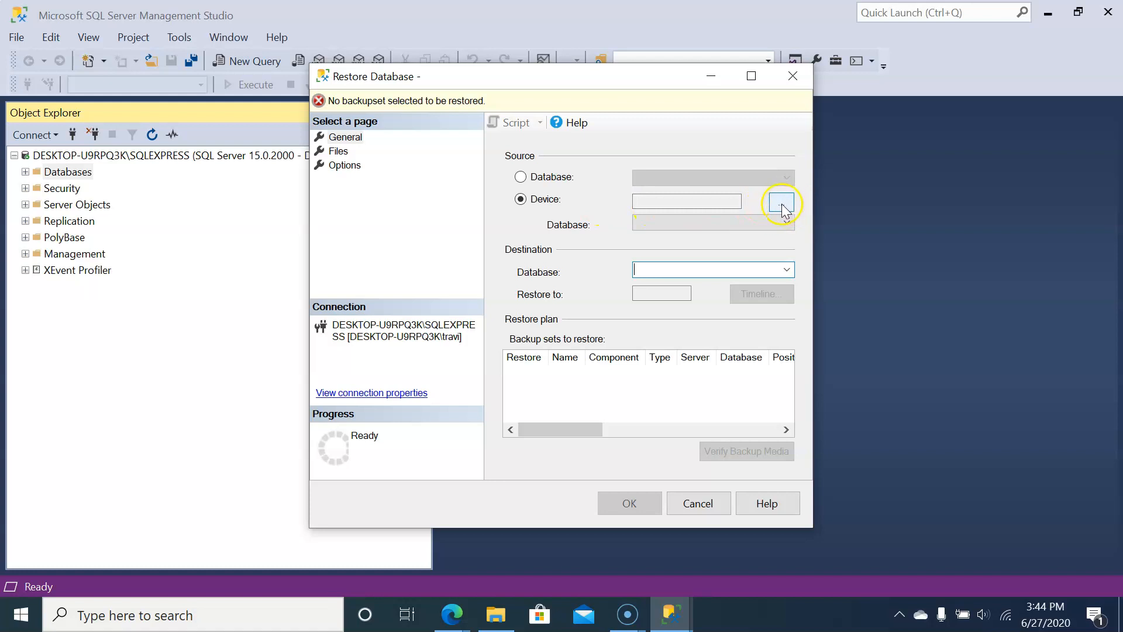
{"action": "left_click", "coordinate": [783, 206]}
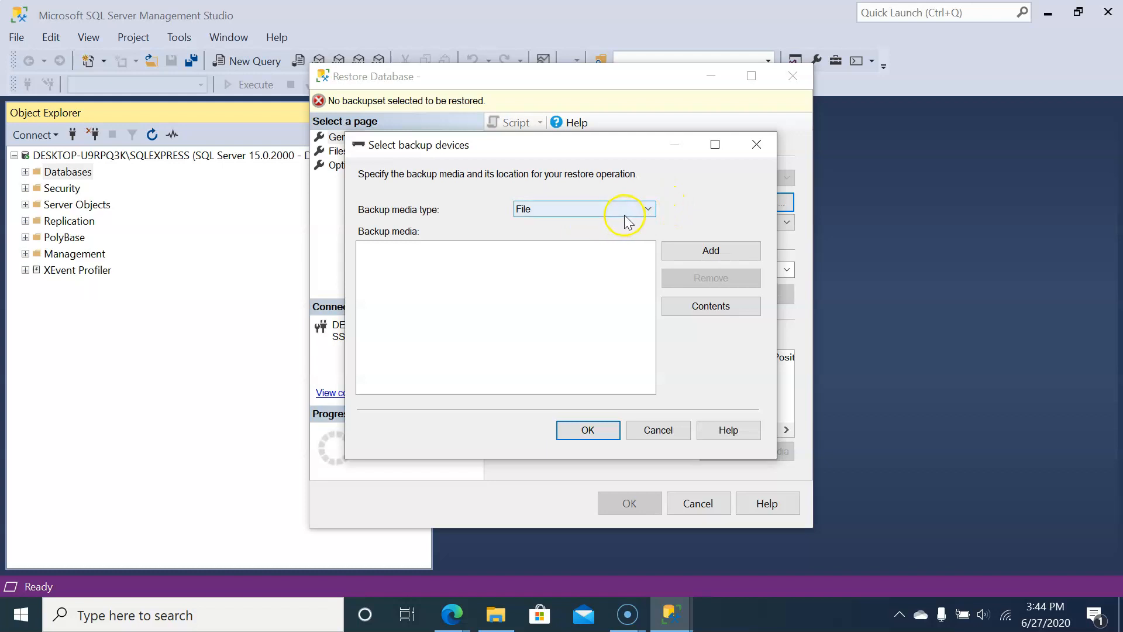
{"action": "left_click", "coordinate": [647, 212]}
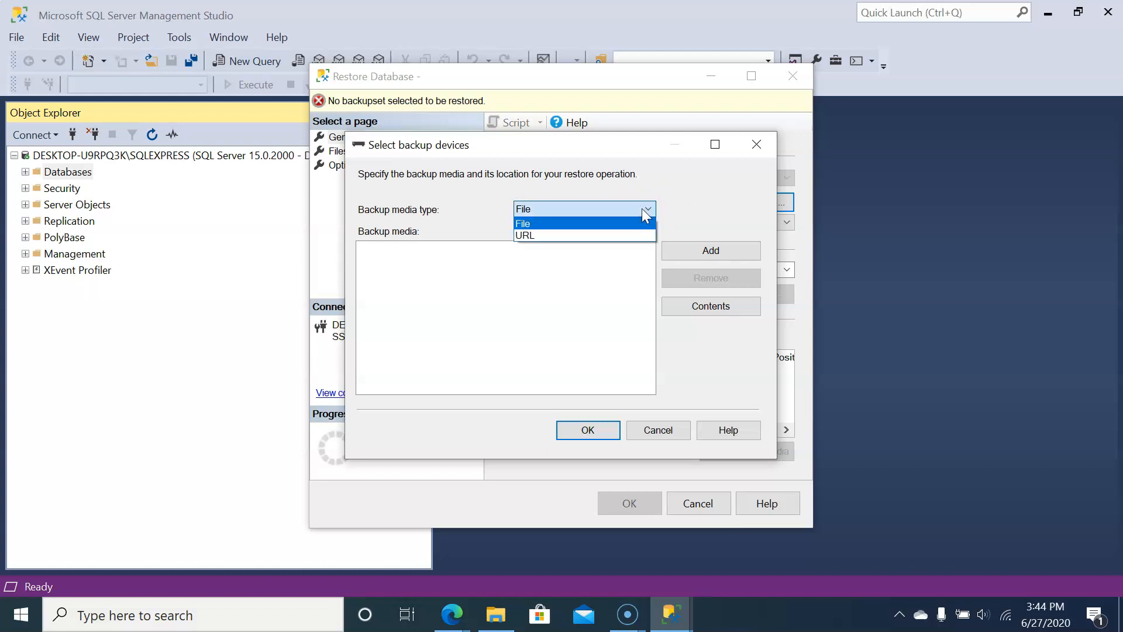
{"action": "left_click", "coordinate": [642, 212]}
{"action": "left_click", "coordinate": [717, 252]}
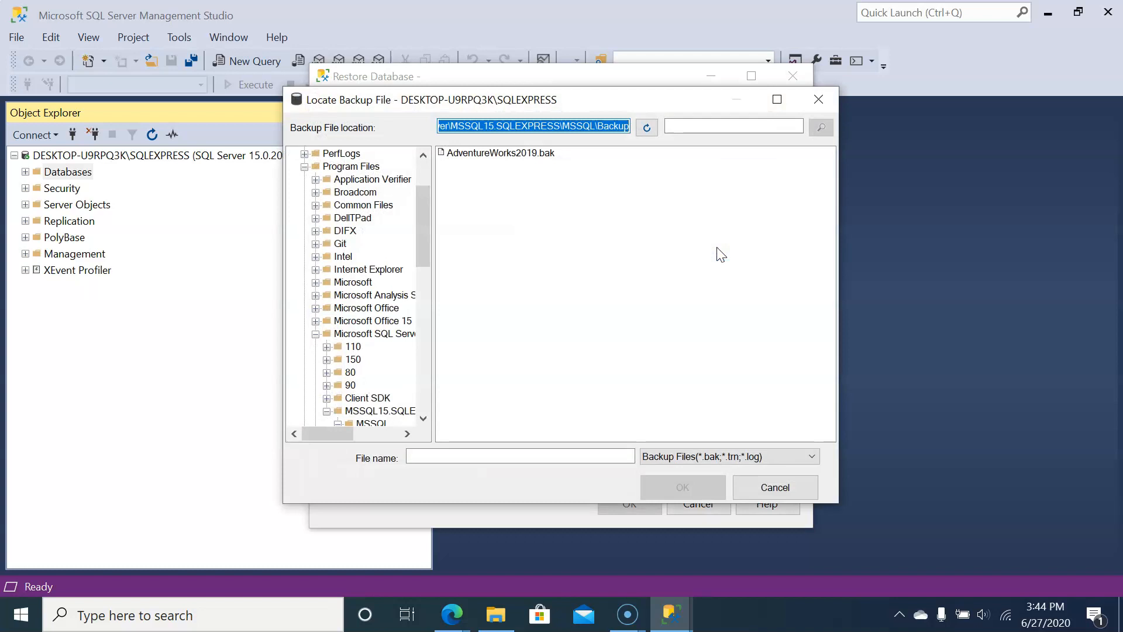
{"action": "left_click", "coordinate": [545, 153]}
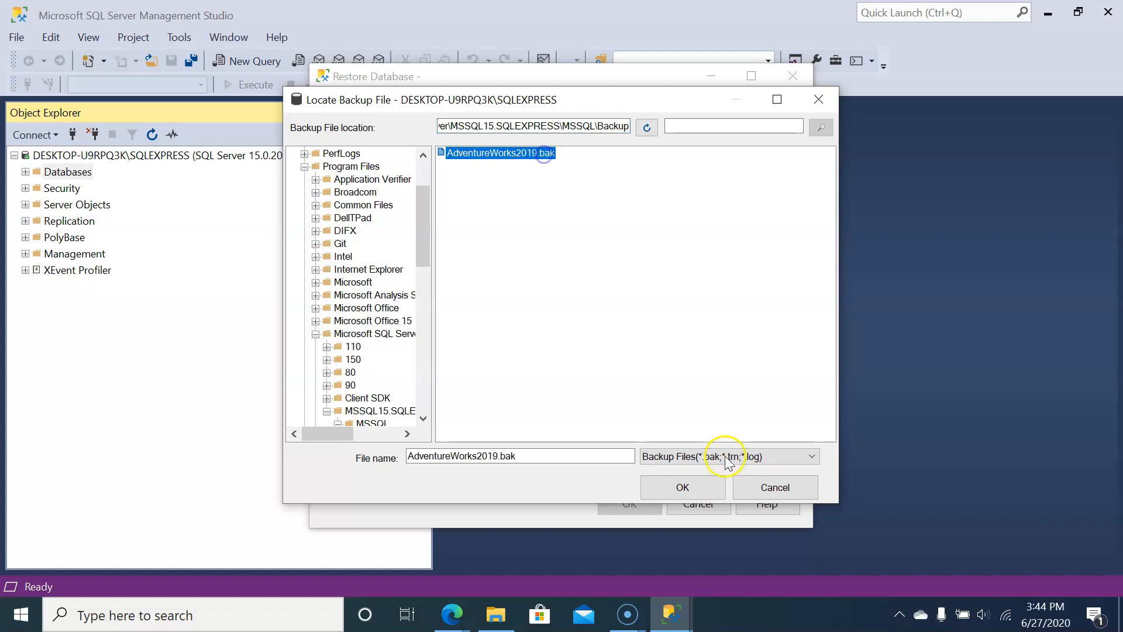
{"action": "left_click", "coordinate": [683, 488]}
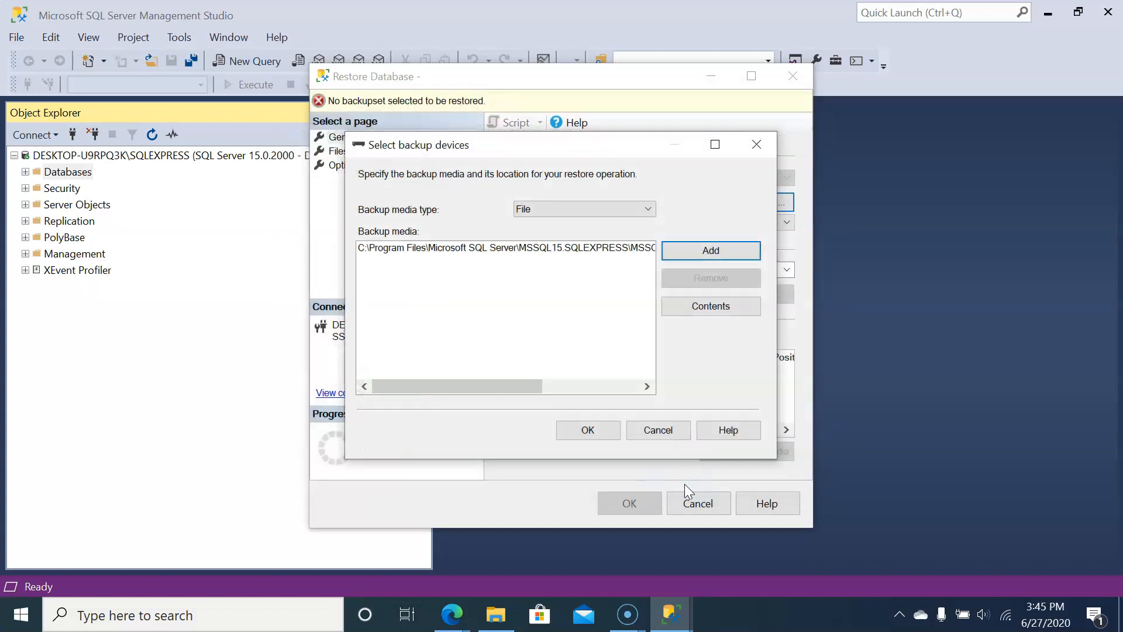
{"action": "left_click", "coordinate": [598, 433]}
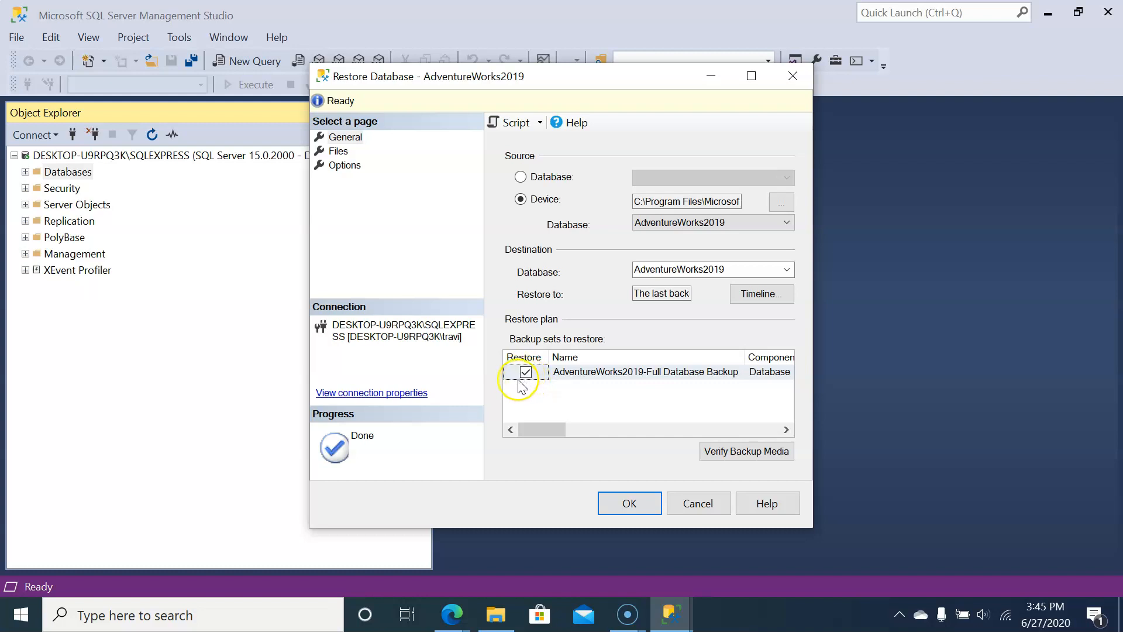
Step: Run the restore of the AdventureWorks2019 database and expand the server's Databases folder
{"action": "left_click", "coordinate": [631, 505]}
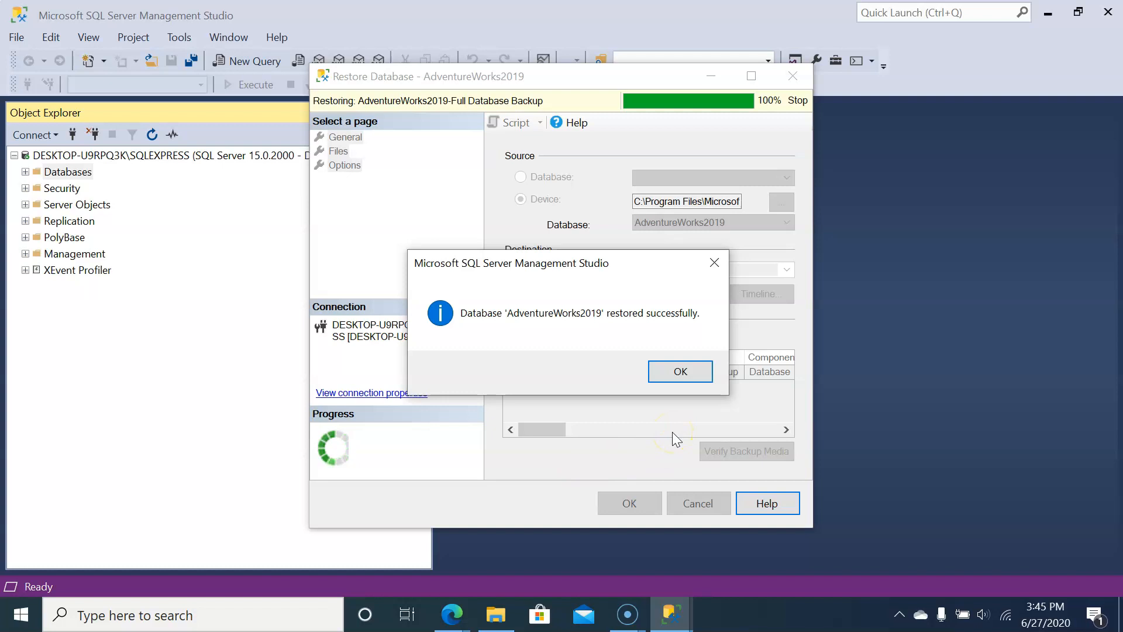
{"action": "left_click", "coordinate": [680, 373]}
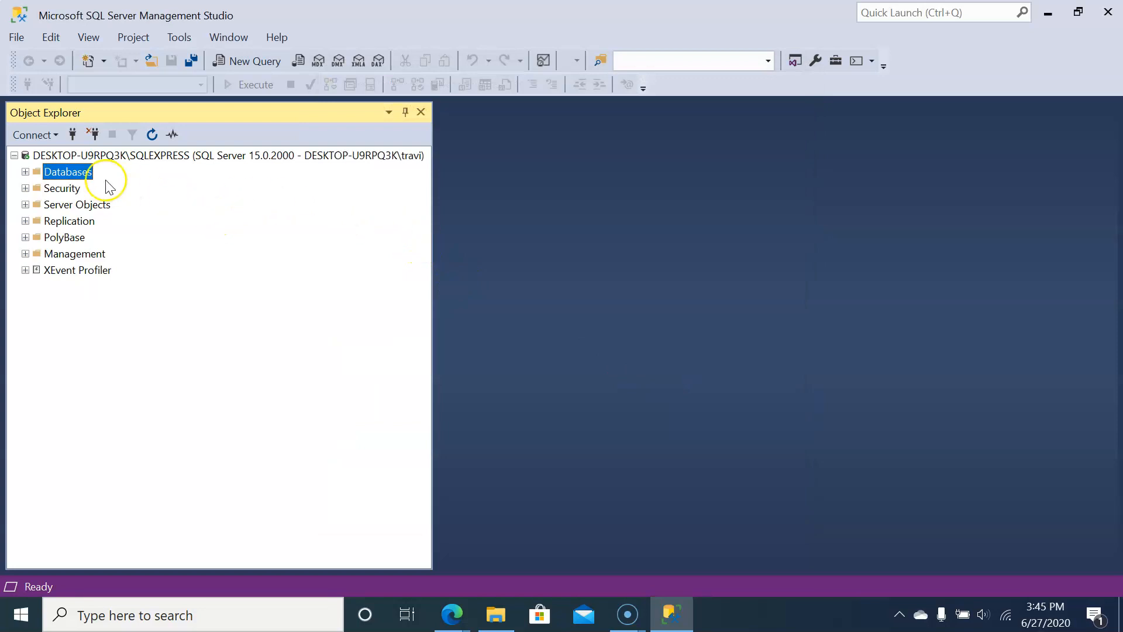
{"action": "left_click", "coordinate": [25, 172]}
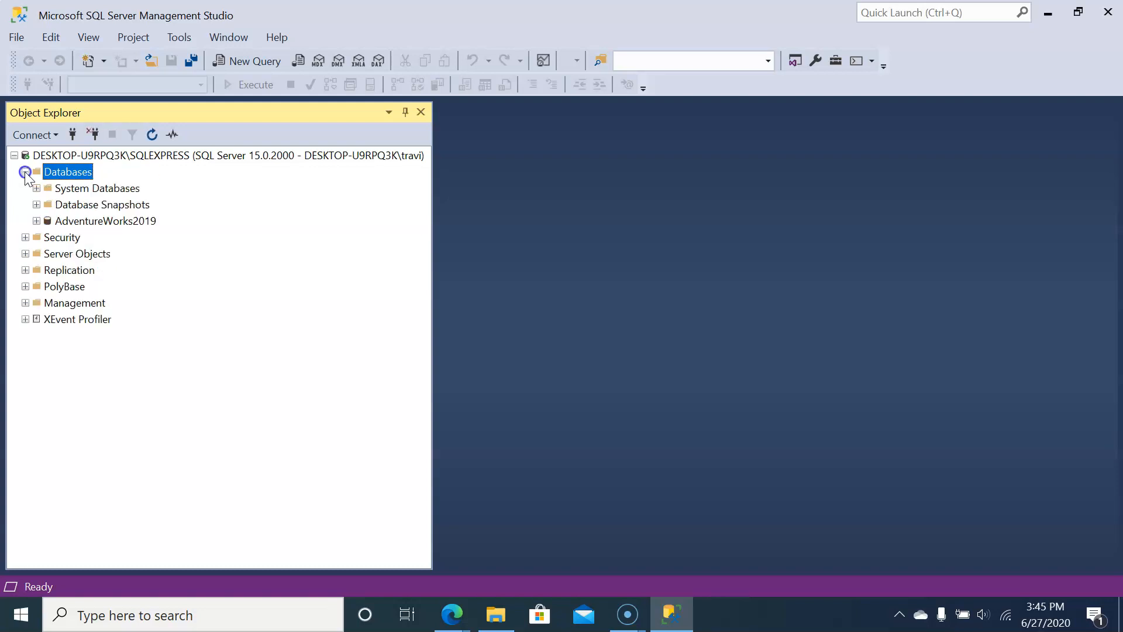